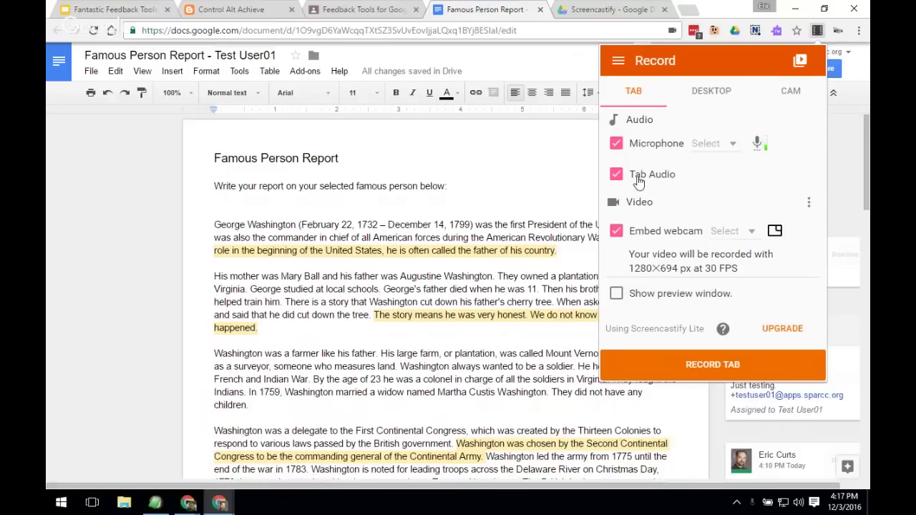
- Start a tab recording with microphone and tab audio, embedding the webcam in the top-right corner of the video
click(712, 96)
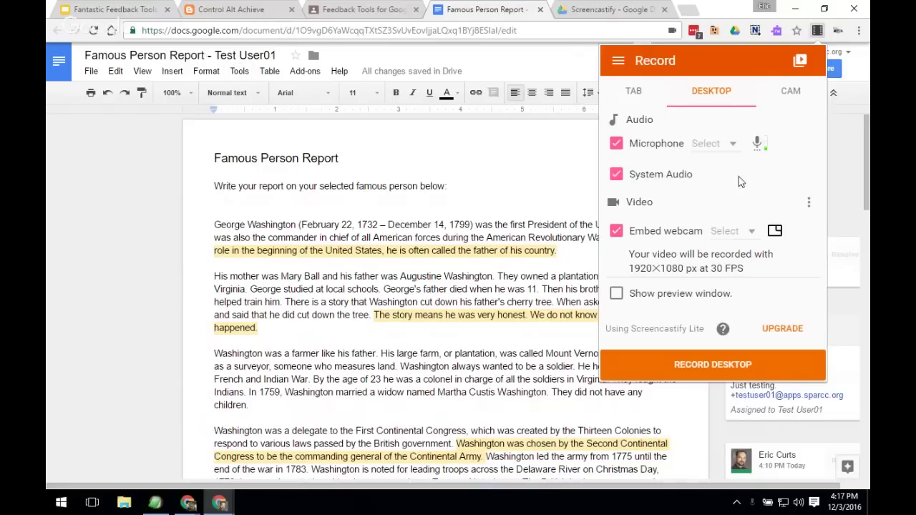
click(790, 94)
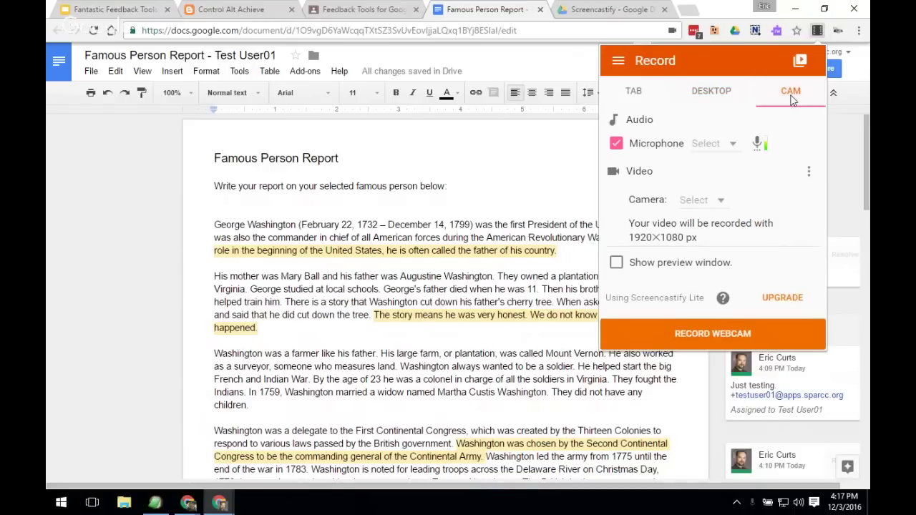
click(636, 96)
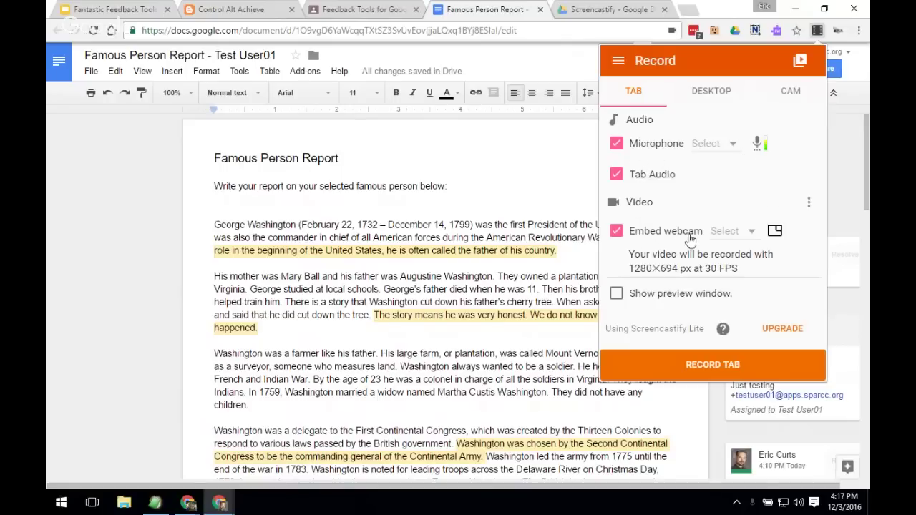
click(616, 232)
click(616, 232)
click(774, 232)
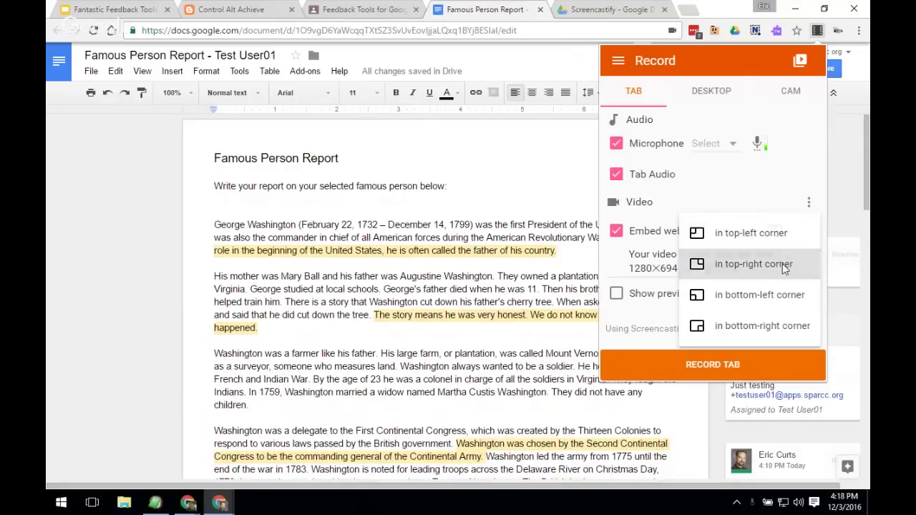
click(782, 263)
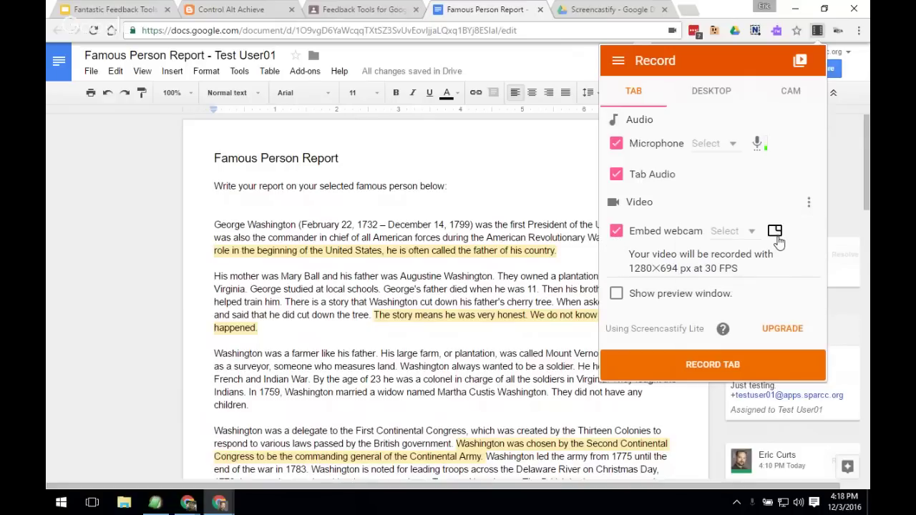
click(709, 366)
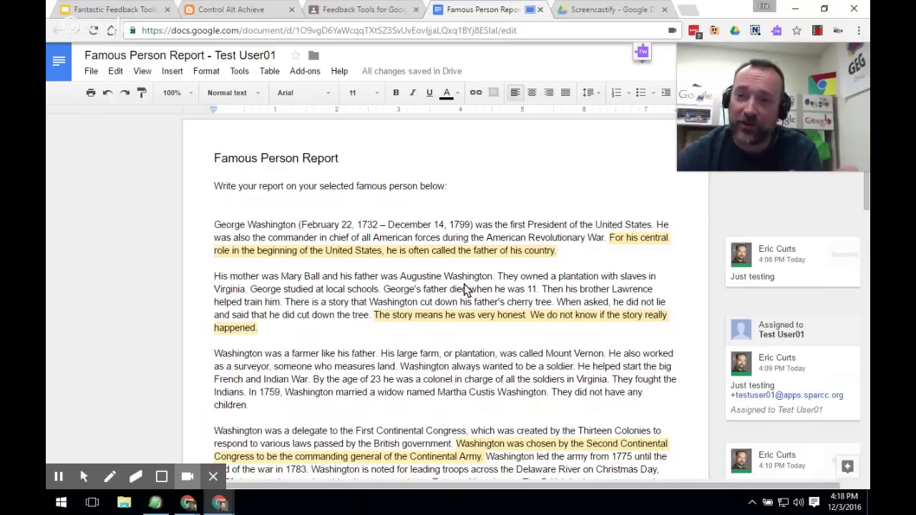
- Point out passages in the report's third and fourth paragraphs during the recording, selecting "never let the British destroy his army"
scroll(427, 252, down, 1)
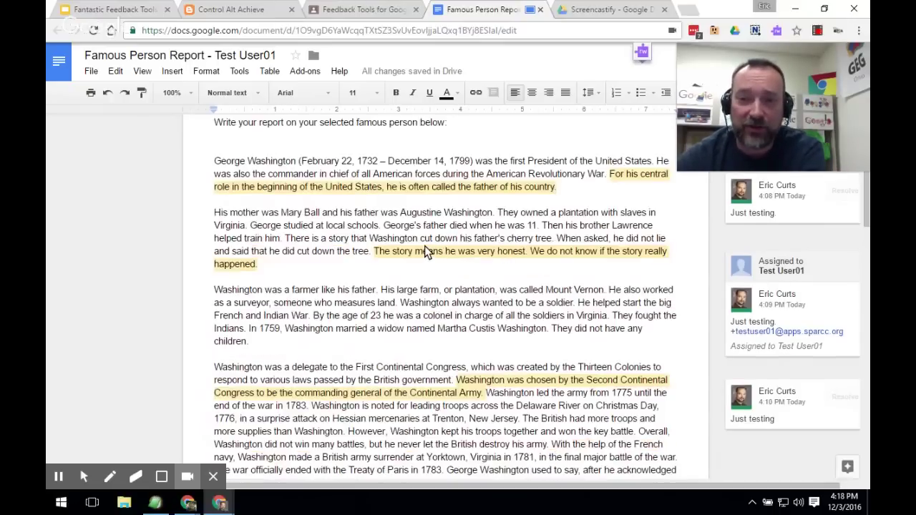
scroll(427, 252, down, 1)
click(265, 227)
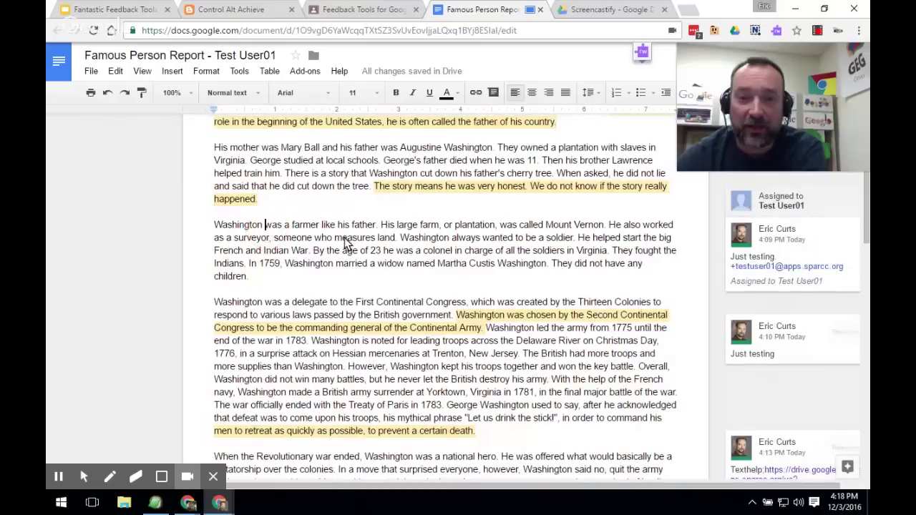
click(484, 238)
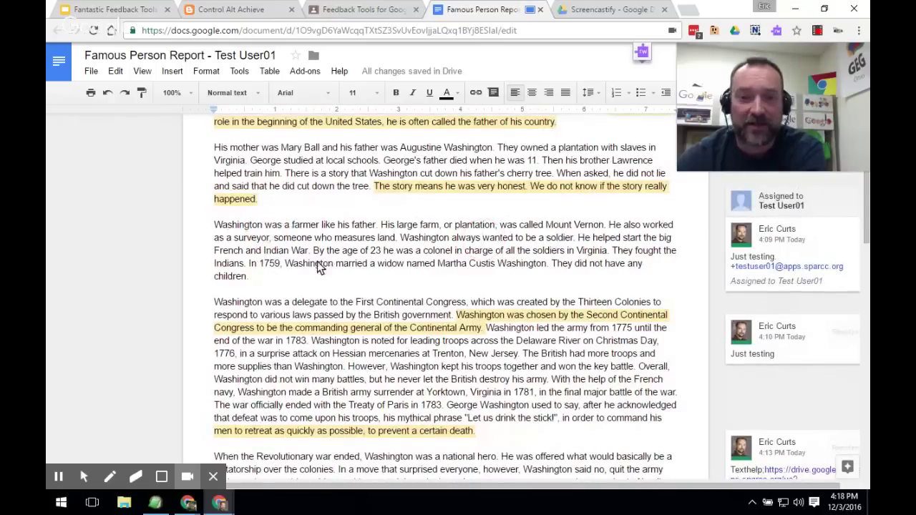
drag(312, 250, 484, 238)
click(429, 262)
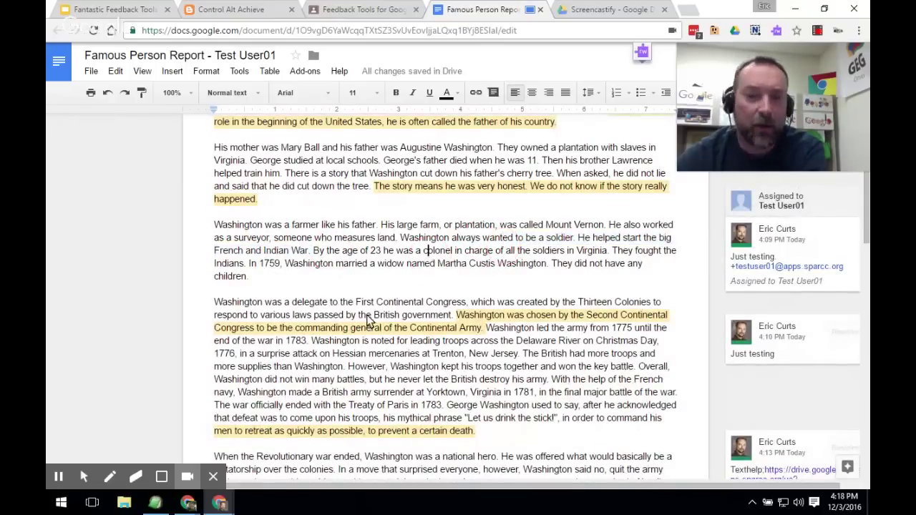
drag(215, 289, 430, 347)
click(469, 368)
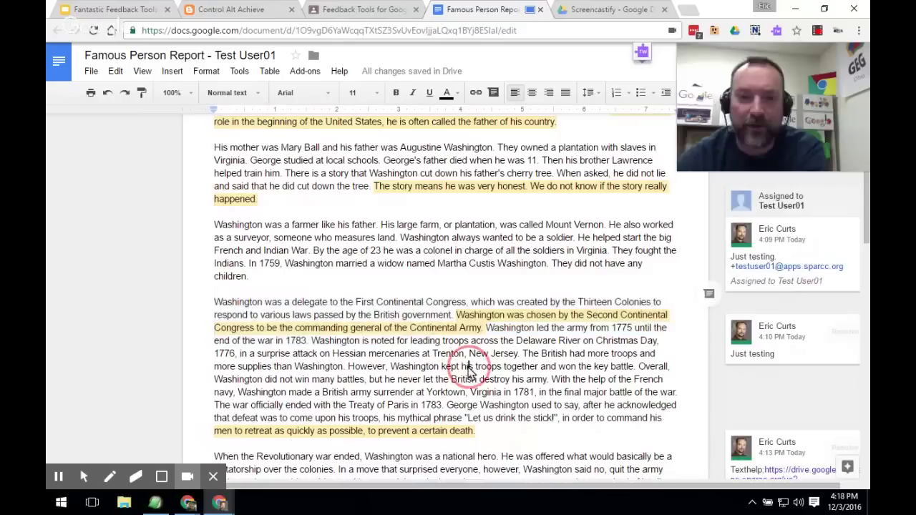
drag(399, 379, 551, 380)
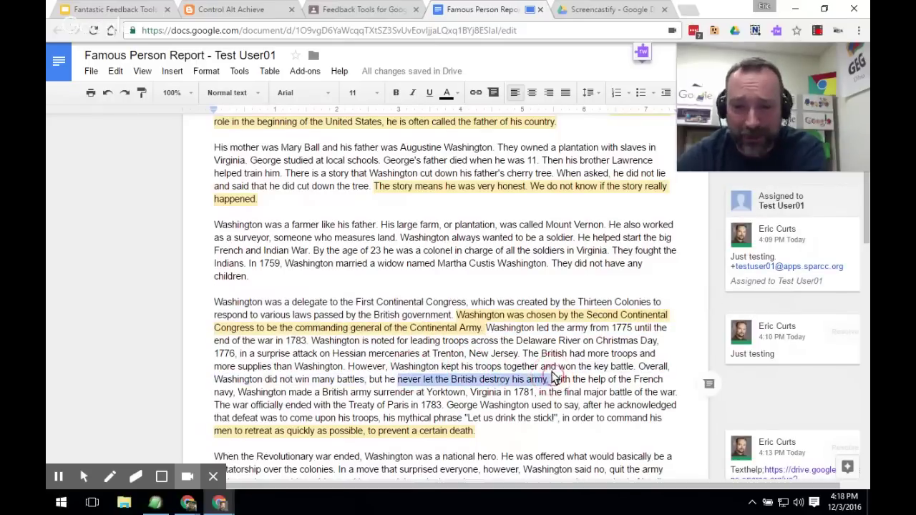
click(542, 345)
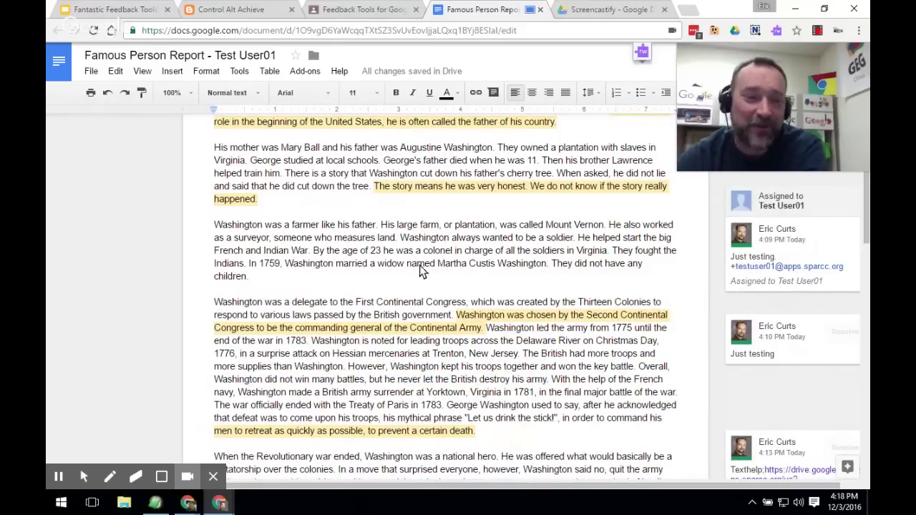
- Turn the Focus Mouse spotlight on and switch it off again
mouse_move(99, 474)
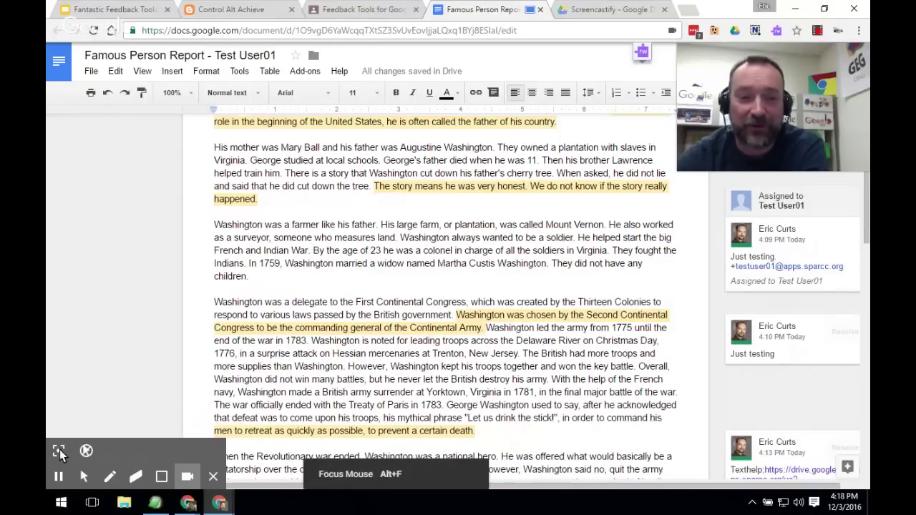
click(59, 452)
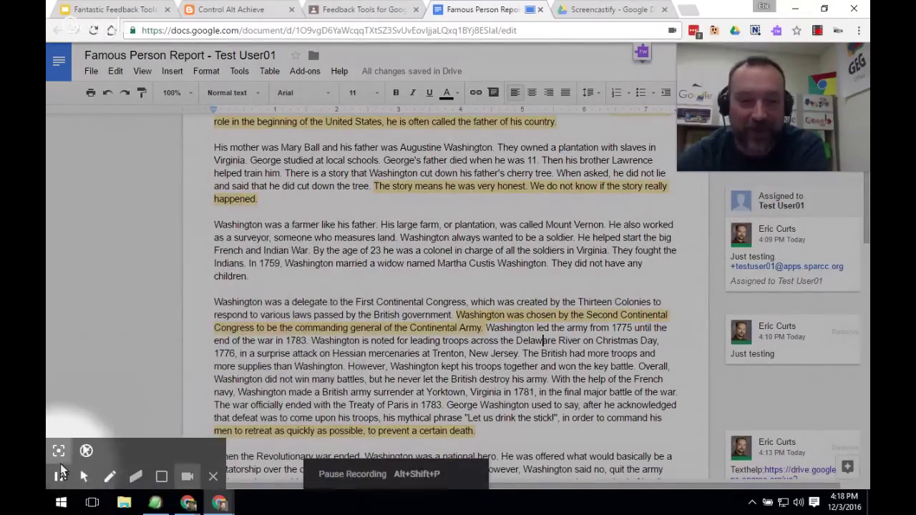
click(62, 452)
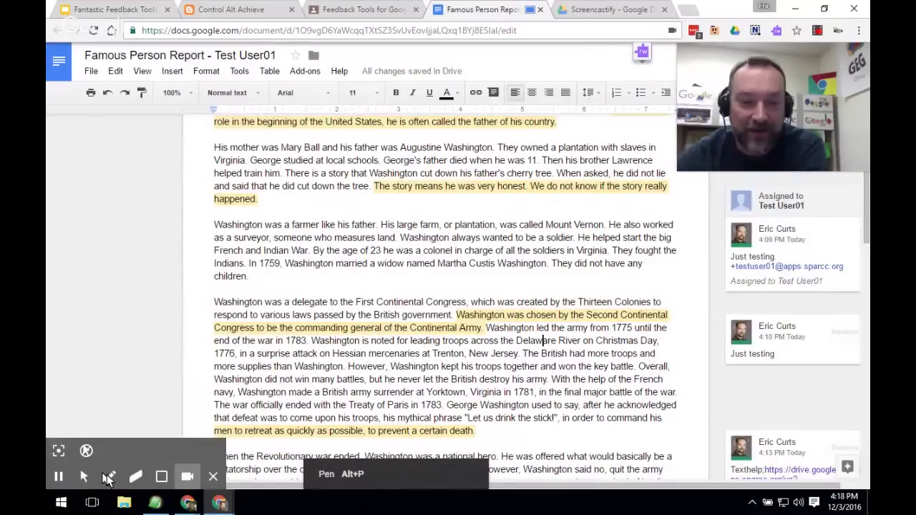
- Draw a red pen arrow pointing at the paragraph beginning "Washington was a farmer" and return to the mouse pointer tool
click(111, 480)
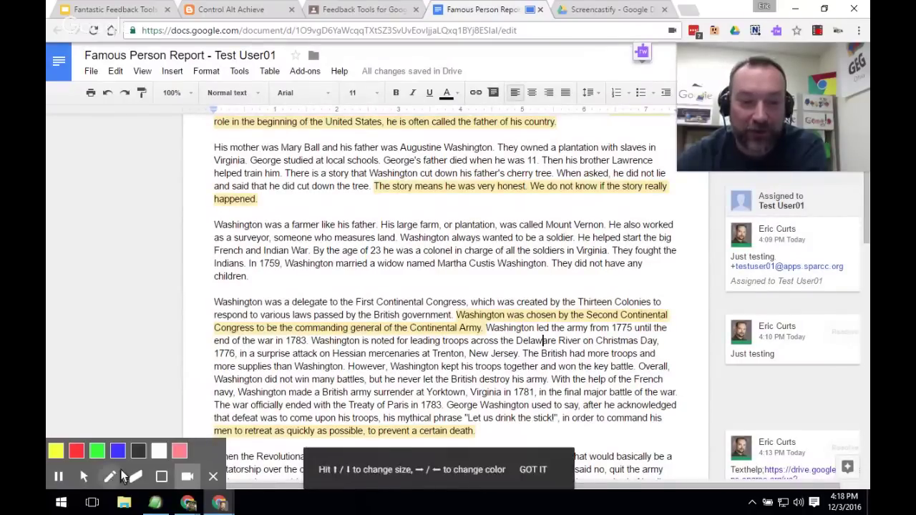
mouse_move(116, 247)
mouse_down()
mouse_move(188, 247)
mouse_move(184, 234)
mouse_move(203, 249)
mouse_move(186, 266)
mouse_up()
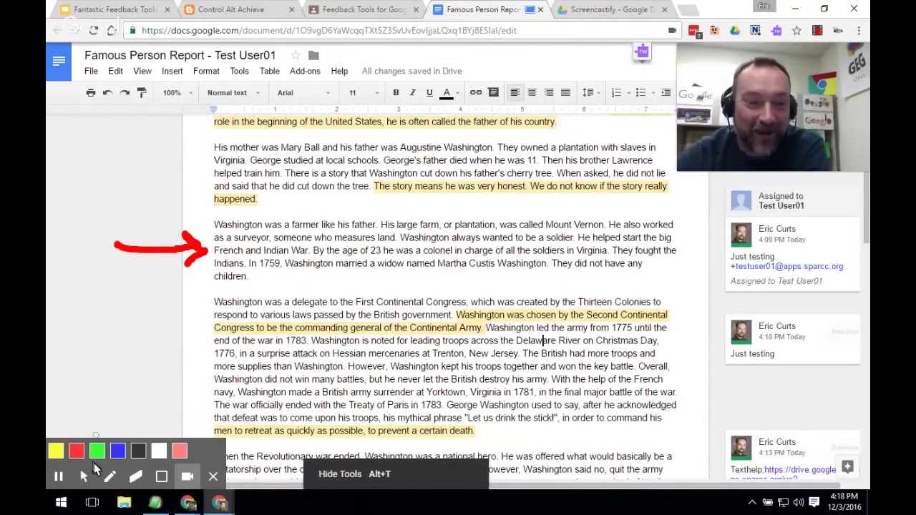
click(81, 477)
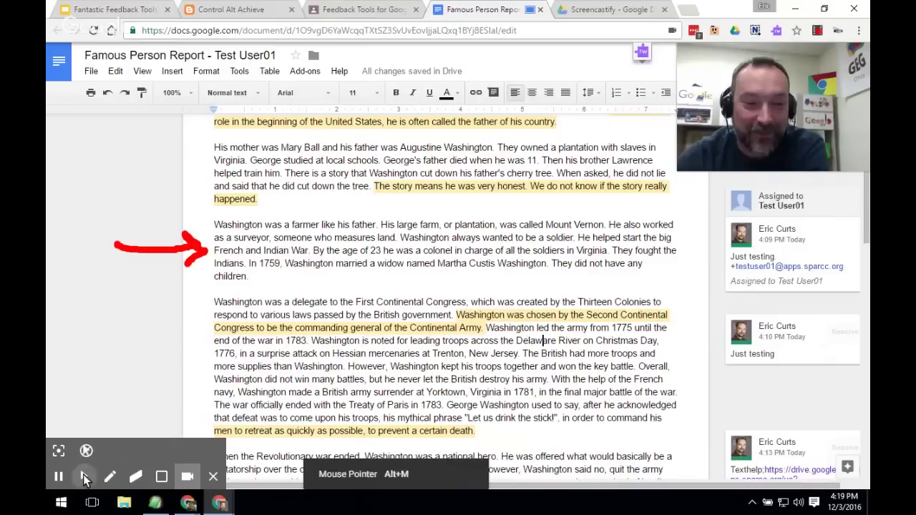
scroll(442, 311, down, 3)
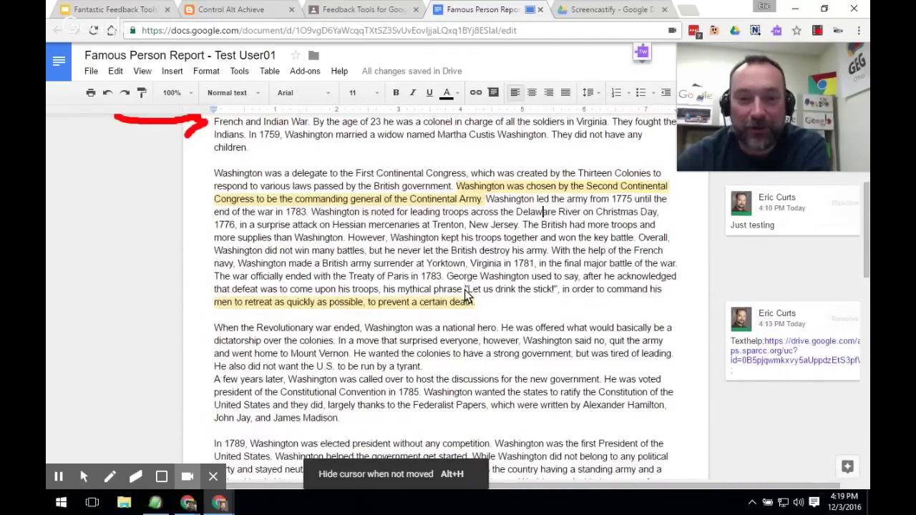
scroll(467, 294, up, 5)
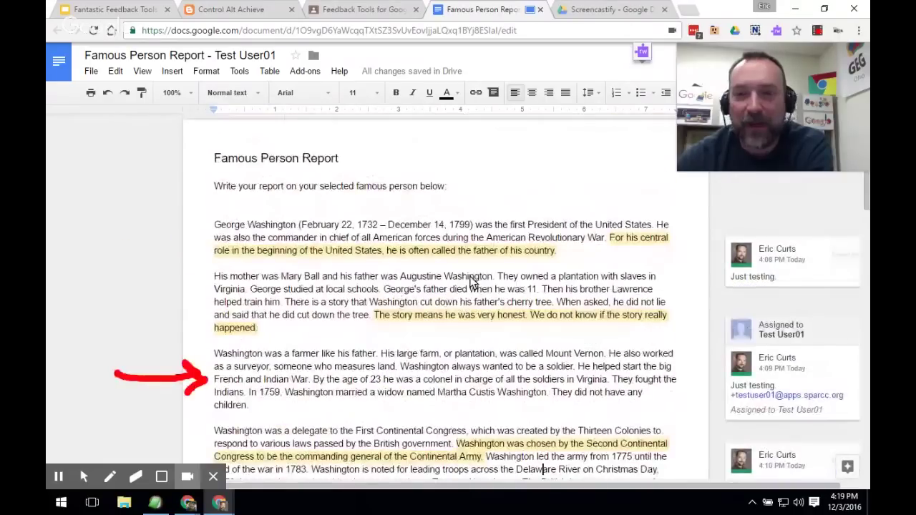
- End the tab recording and pause the playback of the finished screencast
click(817, 31)
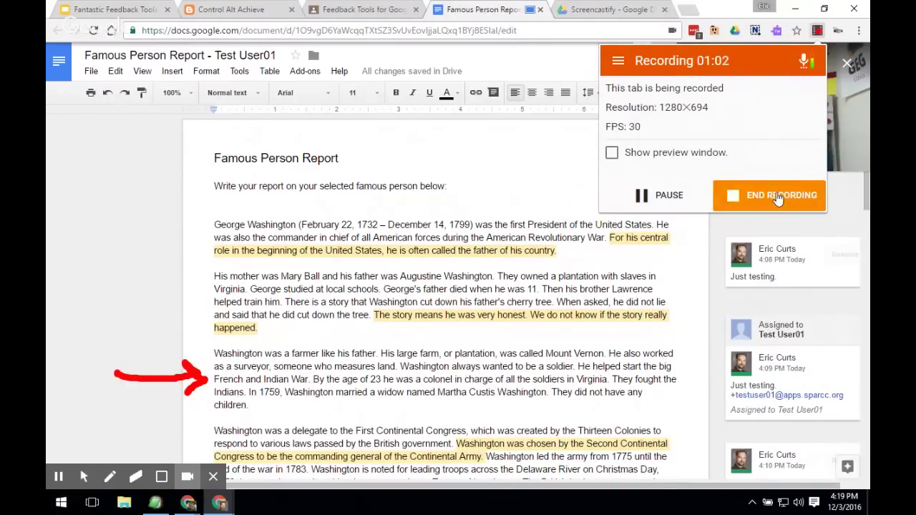
click(778, 200)
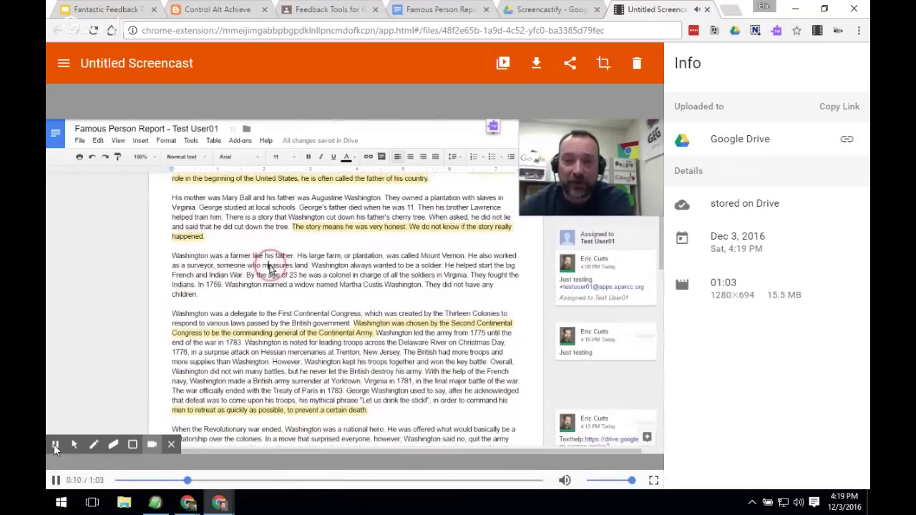
click(57, 480)
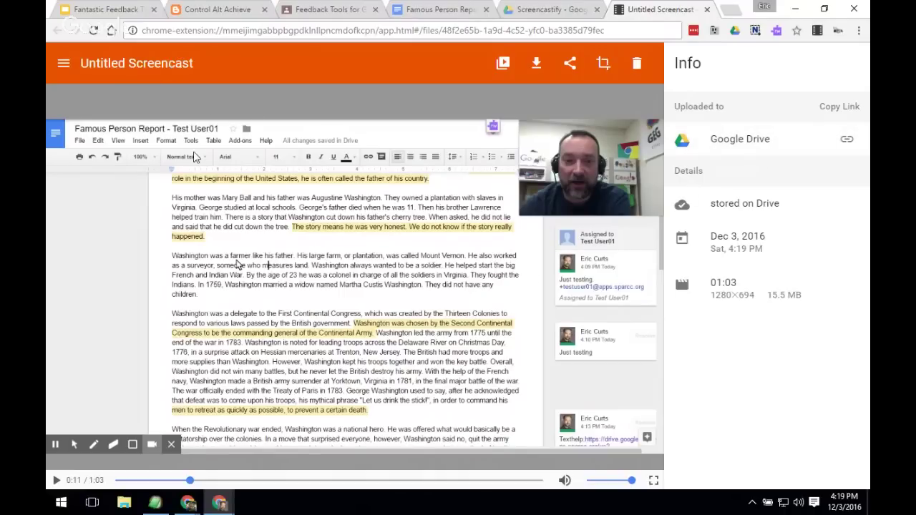
- Rename the recording as "EduOnAir sample"
click(177, 68)
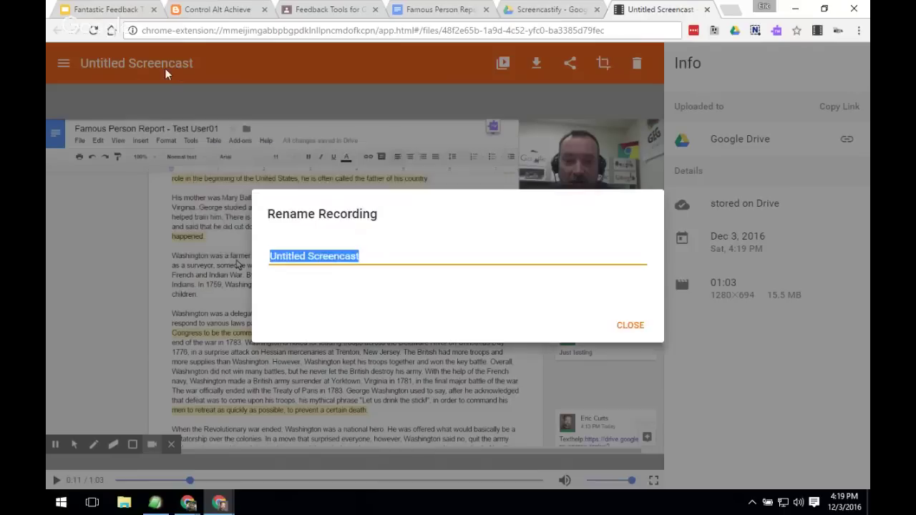
text(EduOnAir sample)
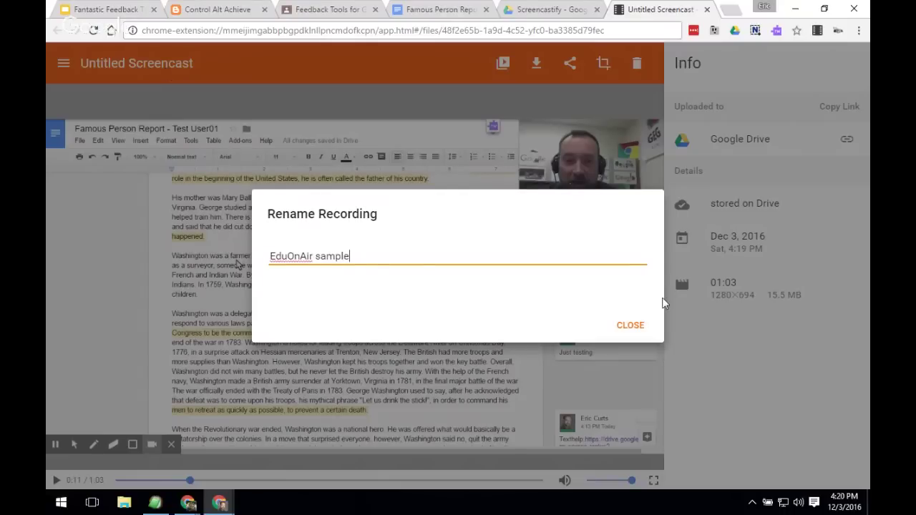
click(629, 327)
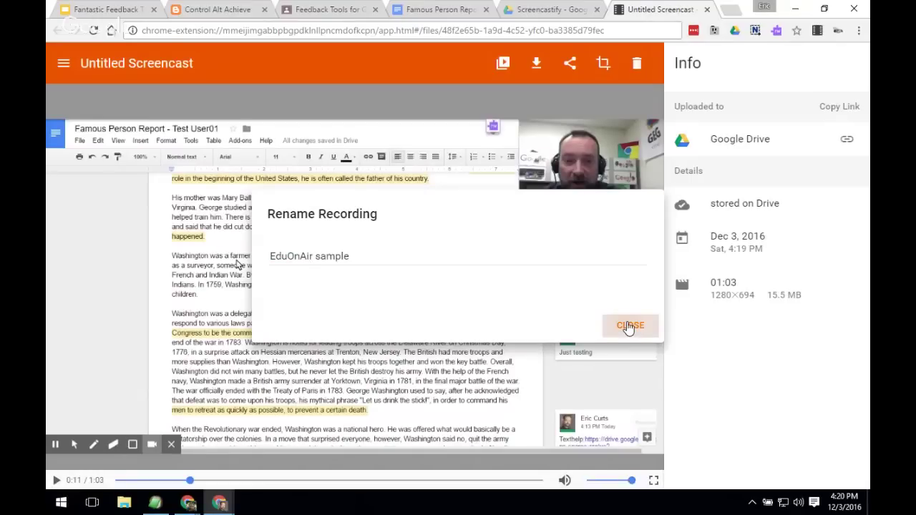
click(628, 326)
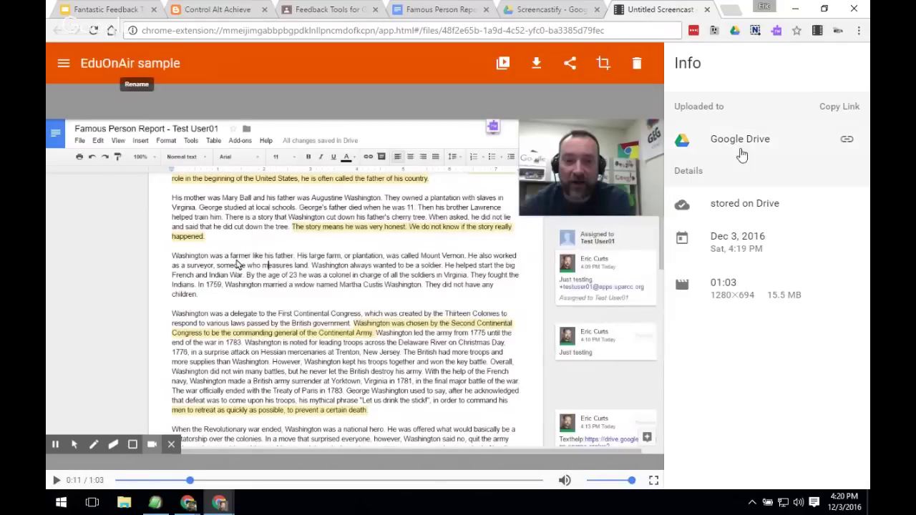
- Copy the recording's shareable Google Drive link and start a comment on the report's title "Famous Person Report" in Google Docs
click(848, 145)
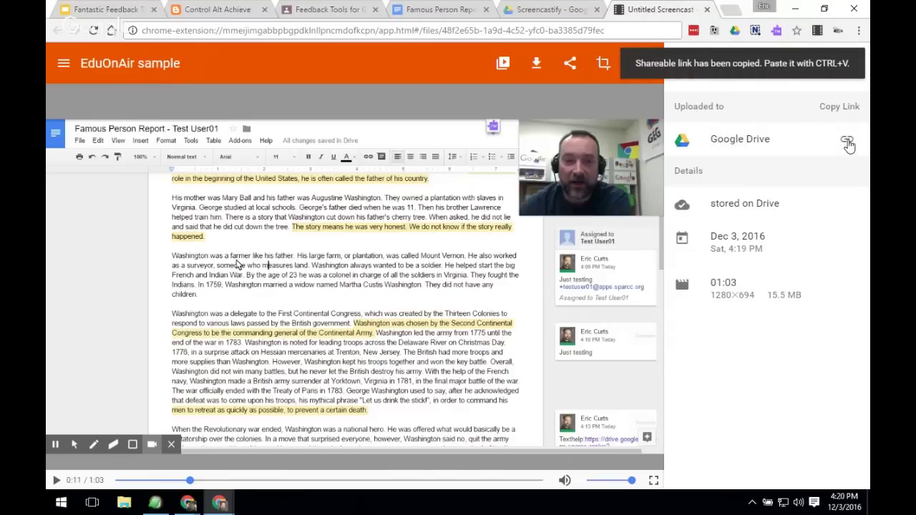
click(442, 12)
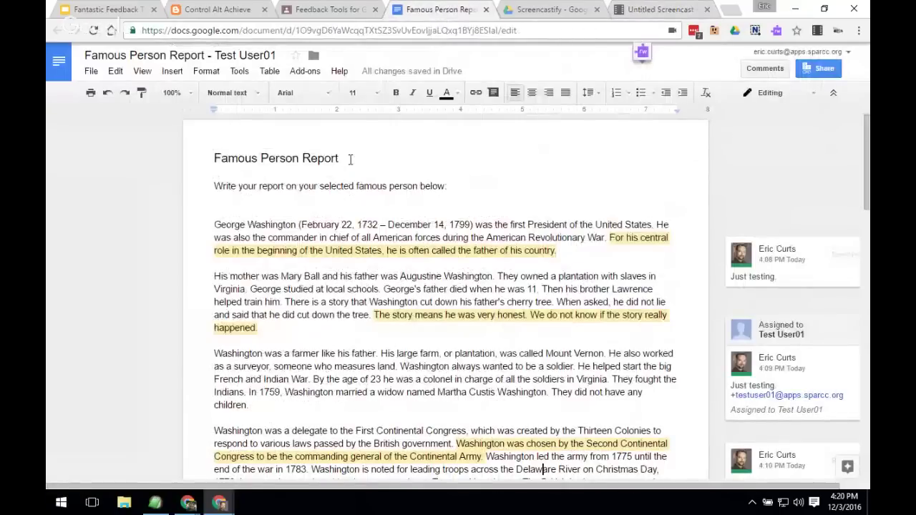
drag(350, 158, 214, 158)
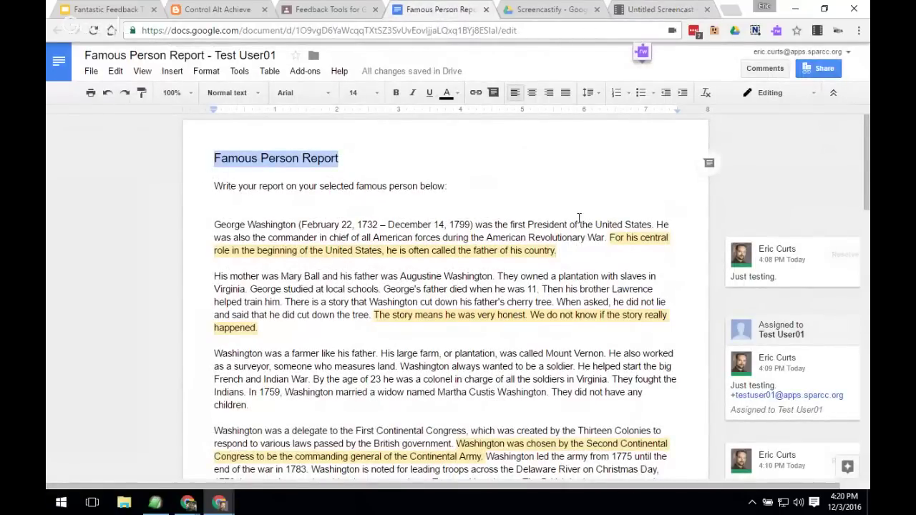
click(709, 166)
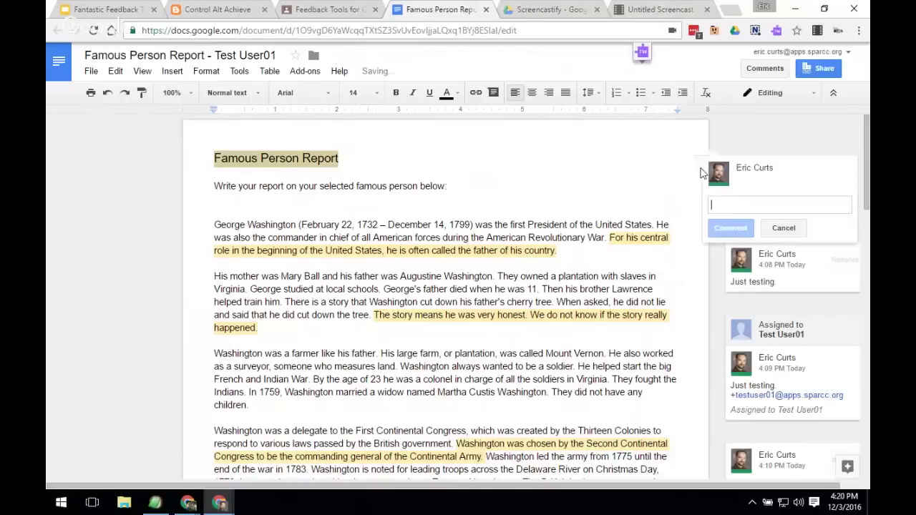
- Post the comment "Here is my video feedback for you:" followed by the copied recording link
text(Here)
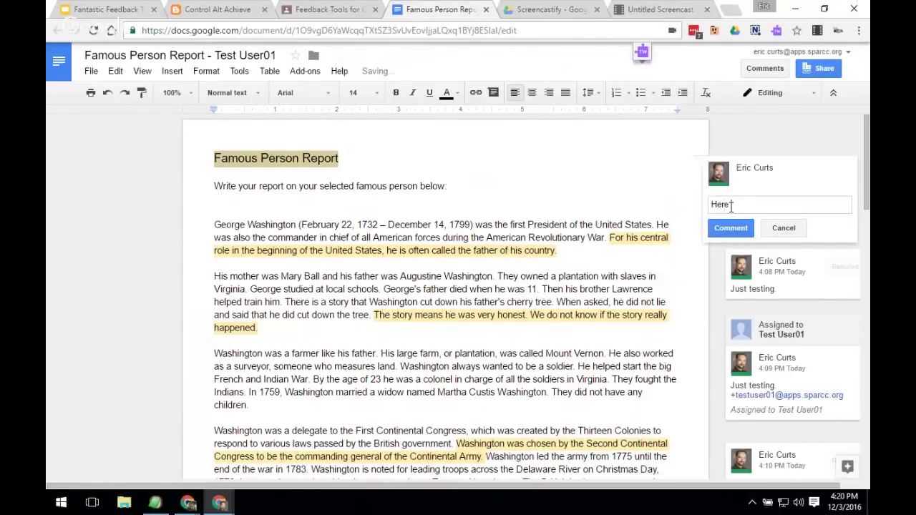
text('s my video feedback for you:)
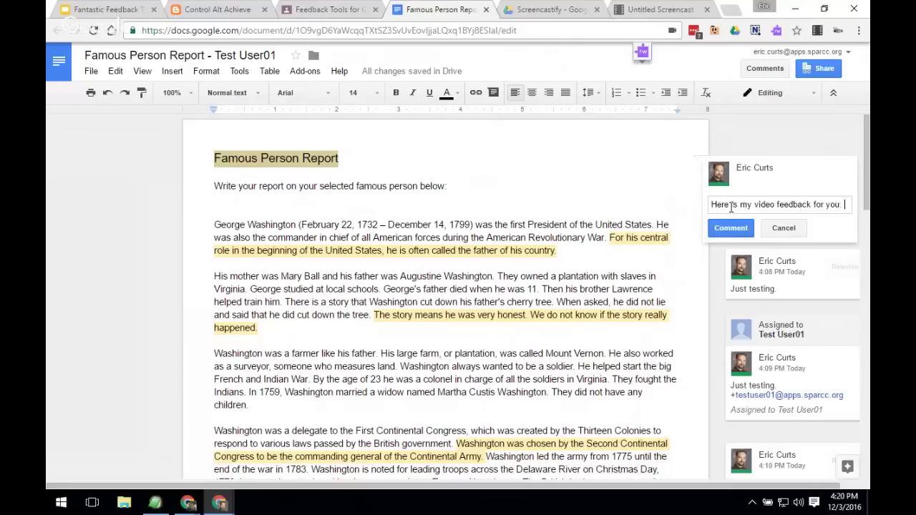
key(ctrl+v)
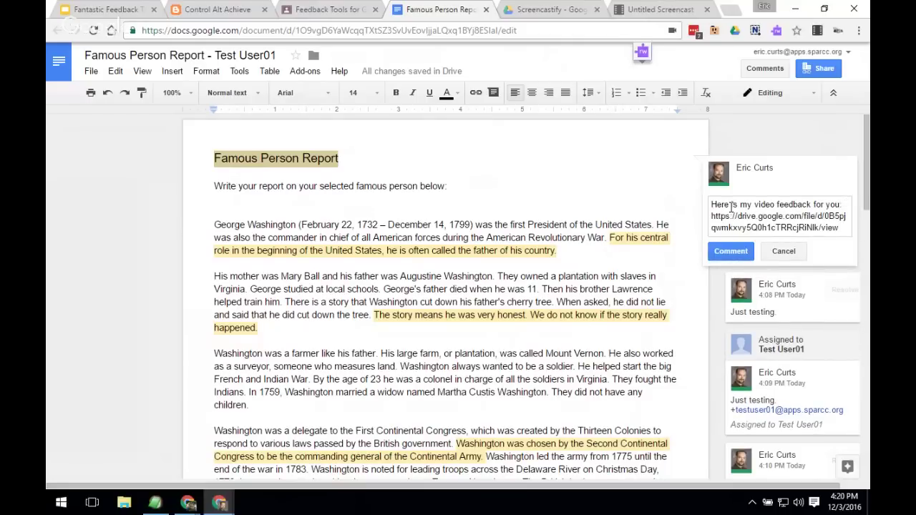
click(730, 251)
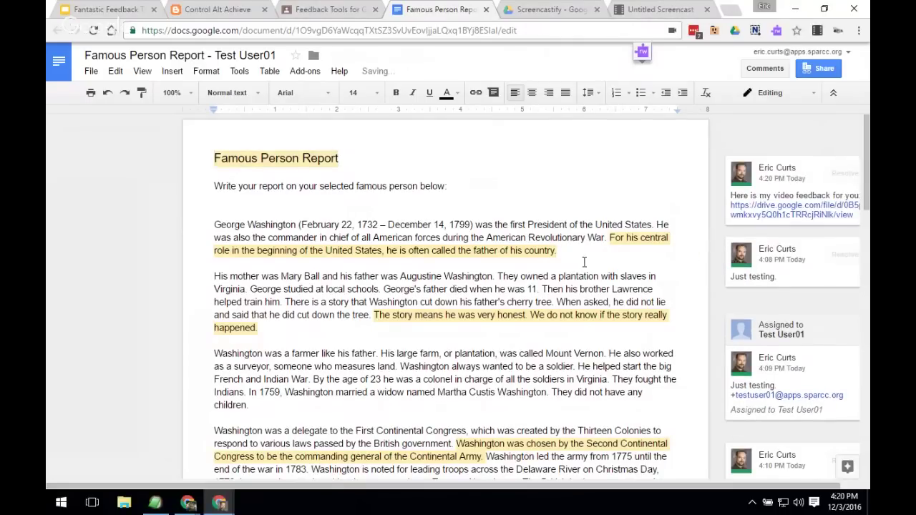
click(508, 210)
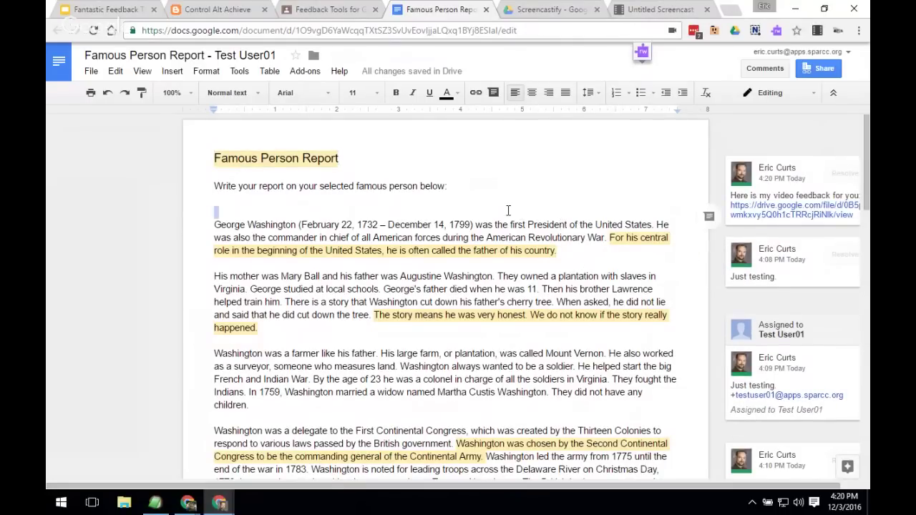
click(508, 211)
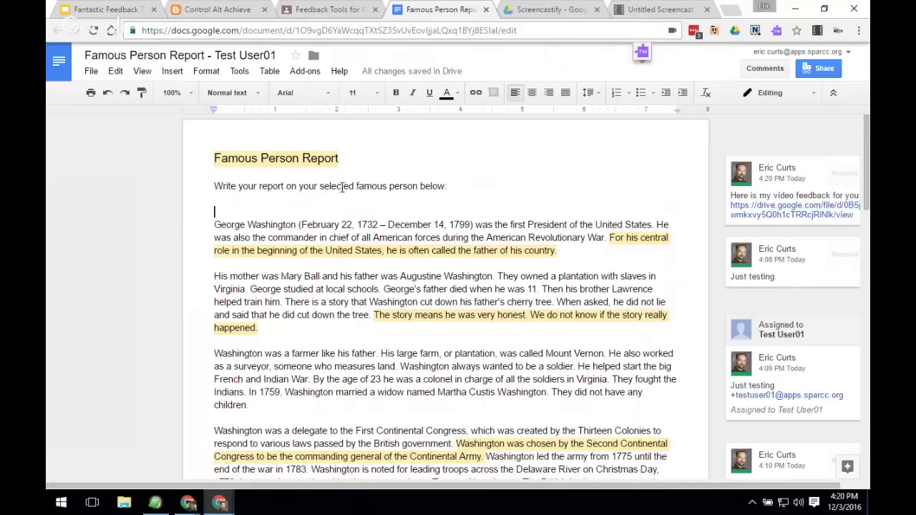
- Locate EduOnAir sample.webm in Google Drive's Screencastify folder, dismissing the notification offer and briefly viewing the files as a grid before returning to the list
click(580, 13)
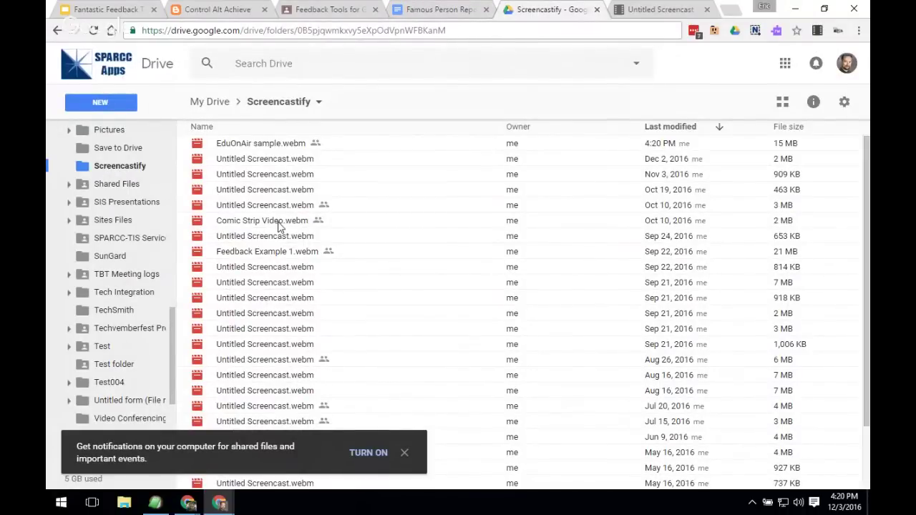
scroll(280, 229, down, 1)
scroll(279, 229, up, 1)
click(405, 453)
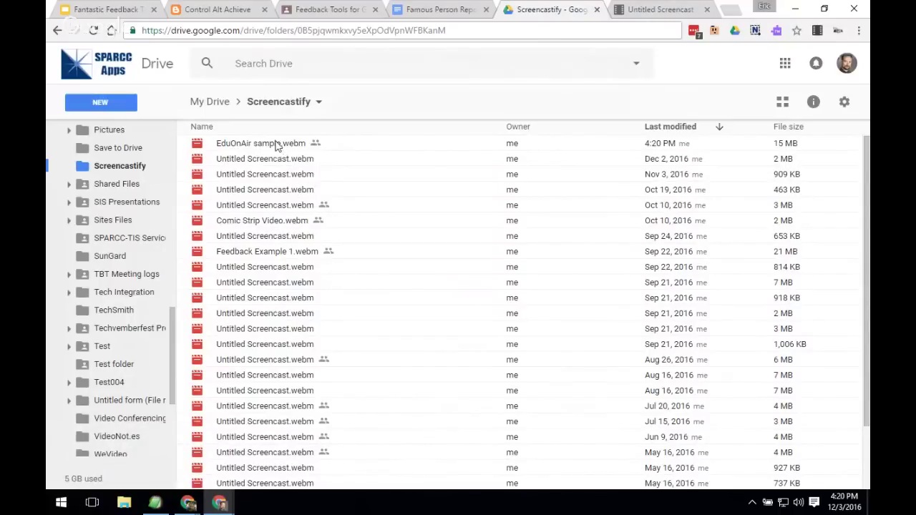
click(239, 146)
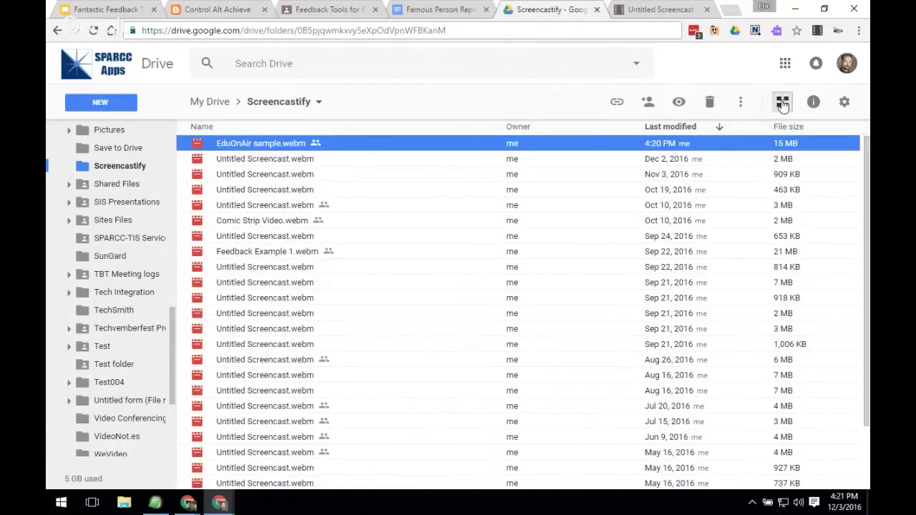
click(783, 102)
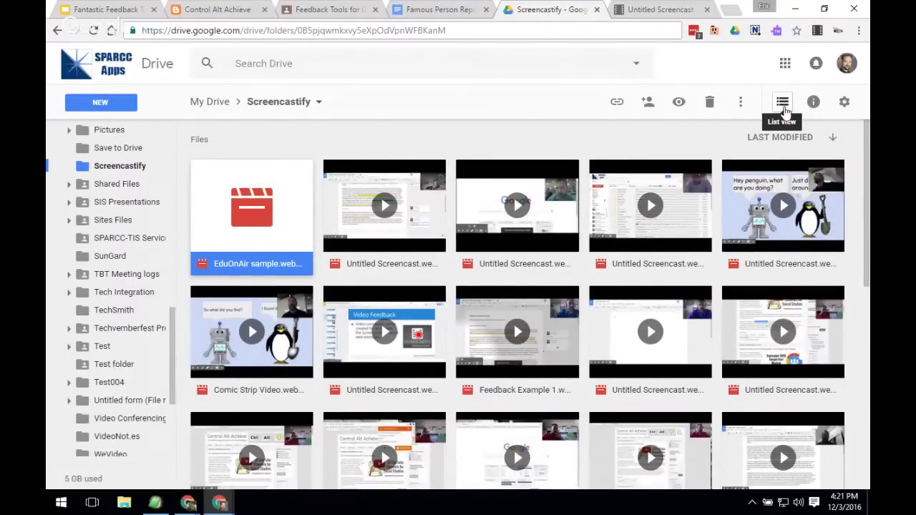
click(785, 107)
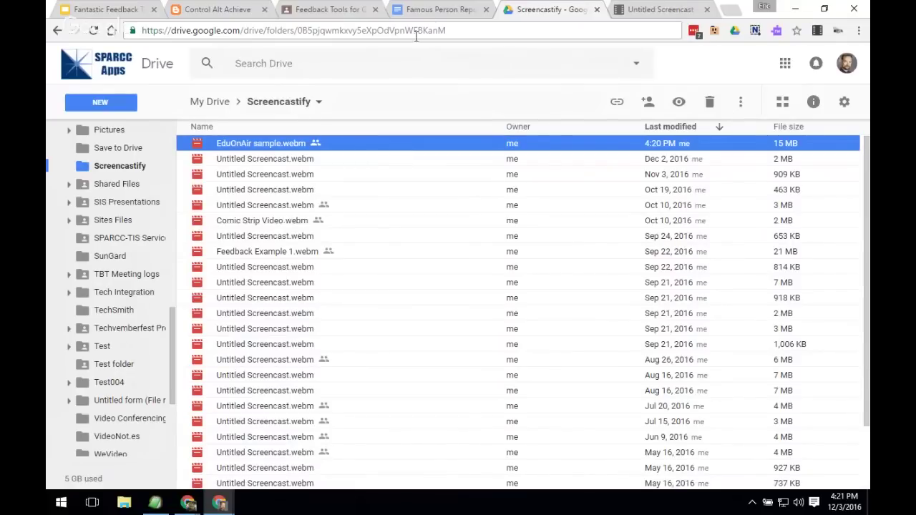
- Close the Screencastify recording page and return to the Fantastic Feedback Tools presentation
click(430, 12)
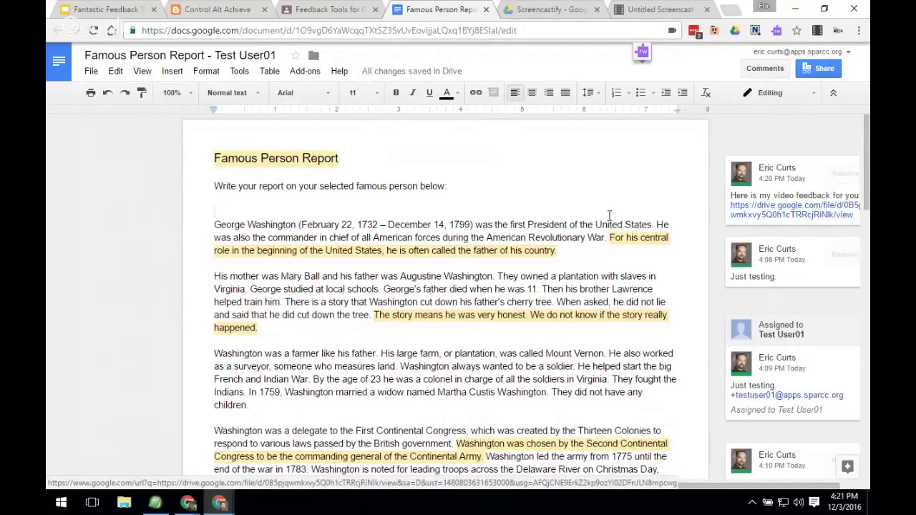
click(658, 10)
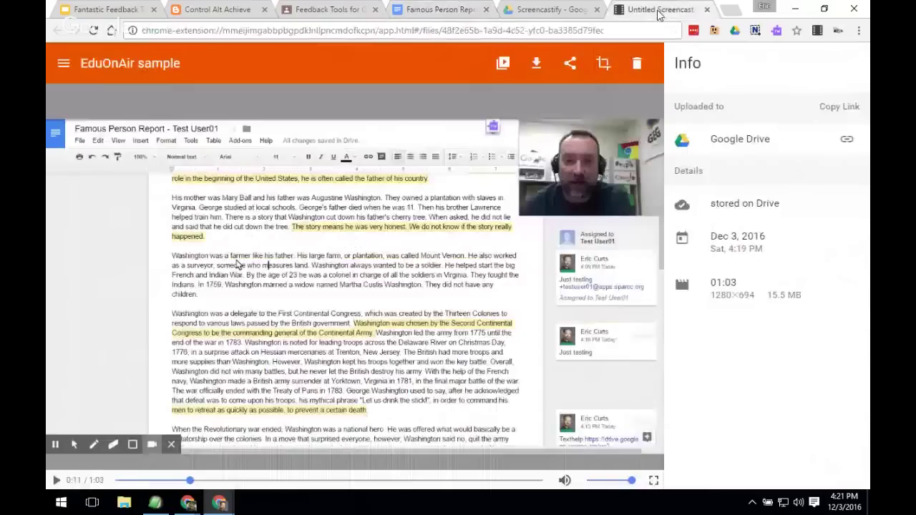
click(707, 9)
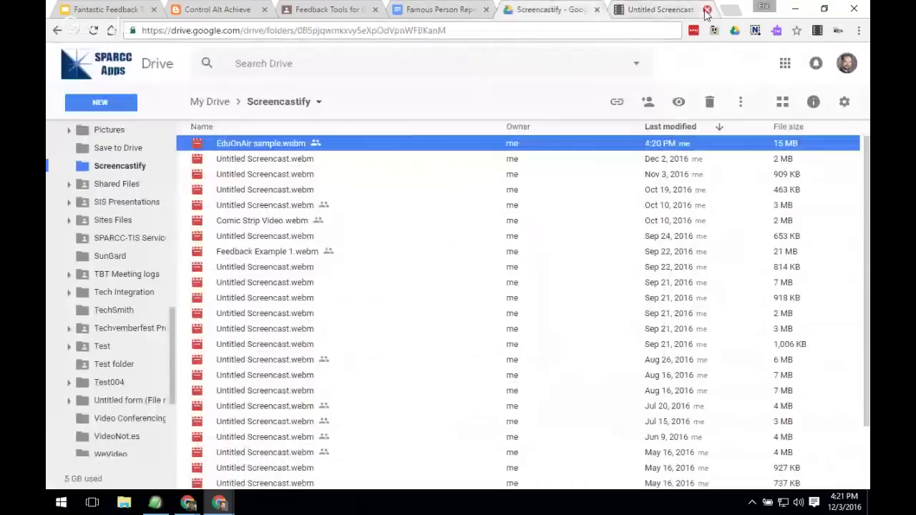
click(481, 9)
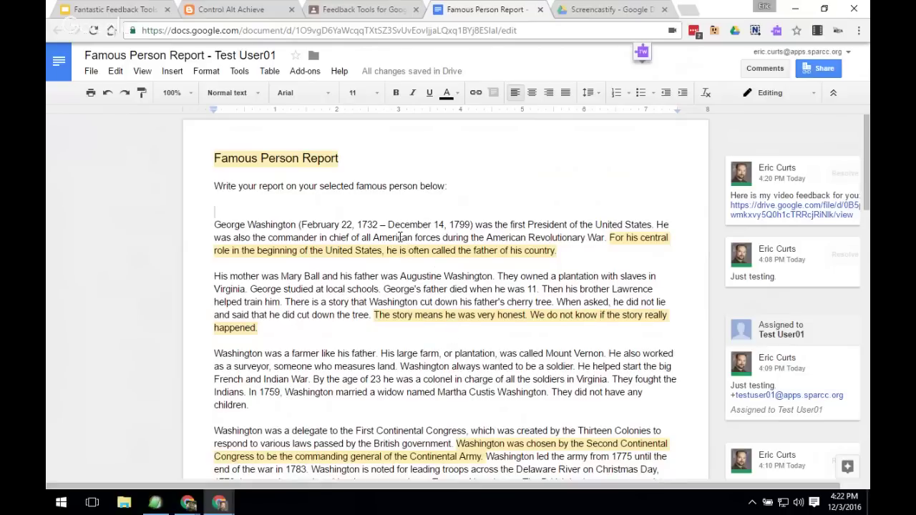
click(129, 14)
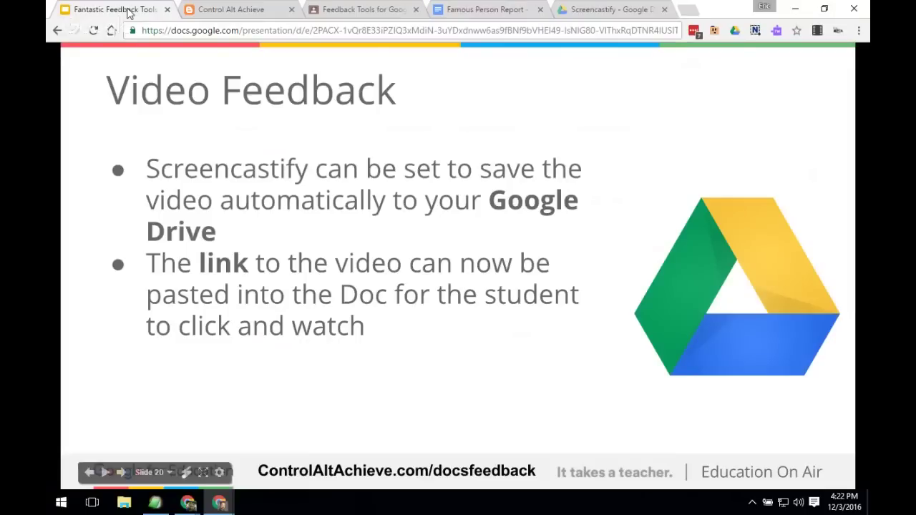